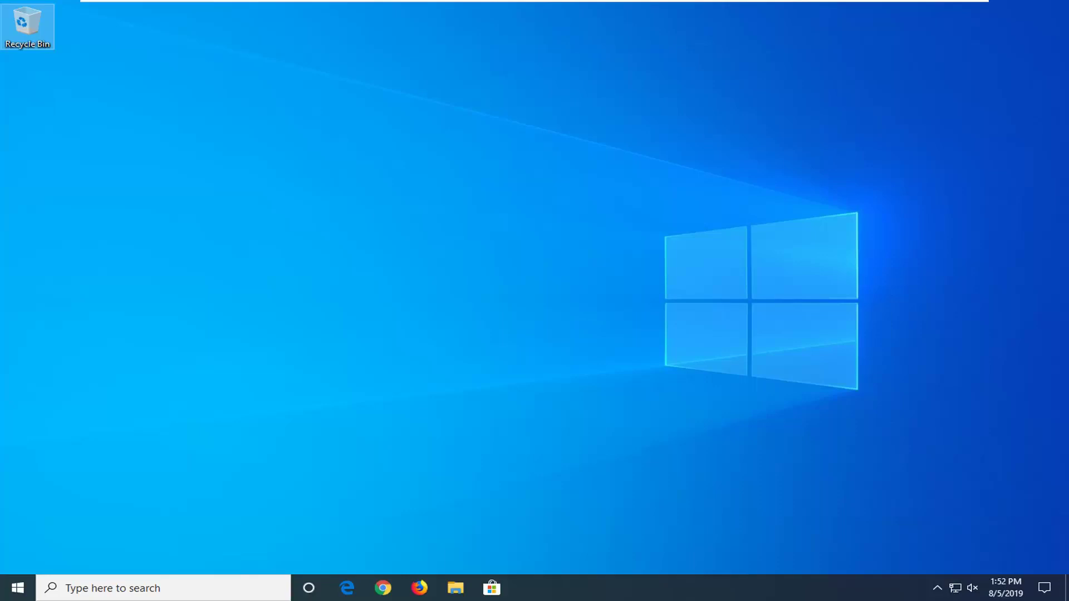
- Search the Start menu for 'settings' and launch the Settings app
left_click(2, 598)
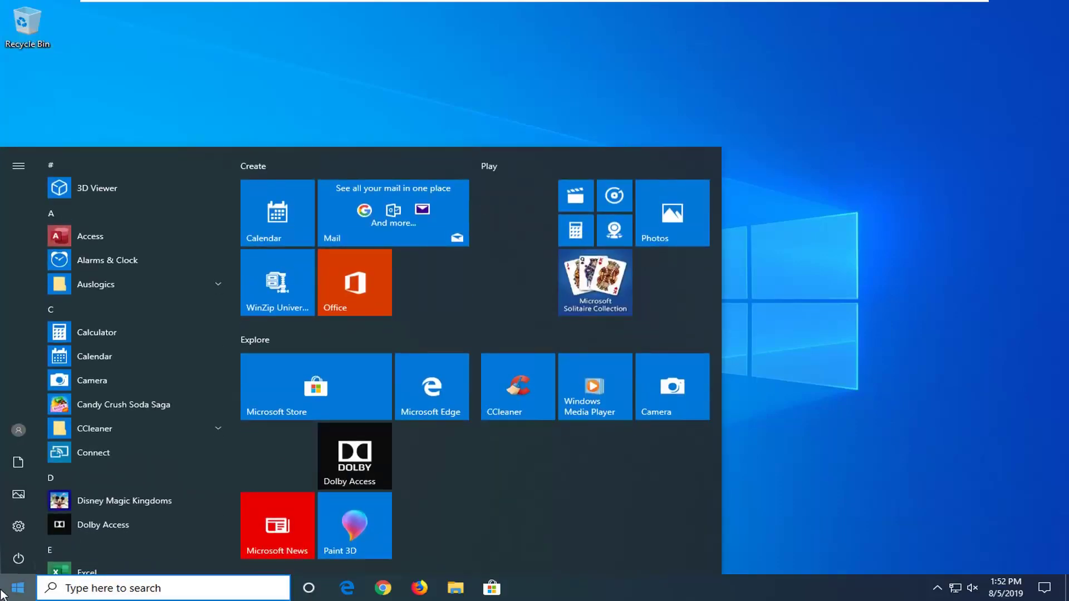
type("settings")
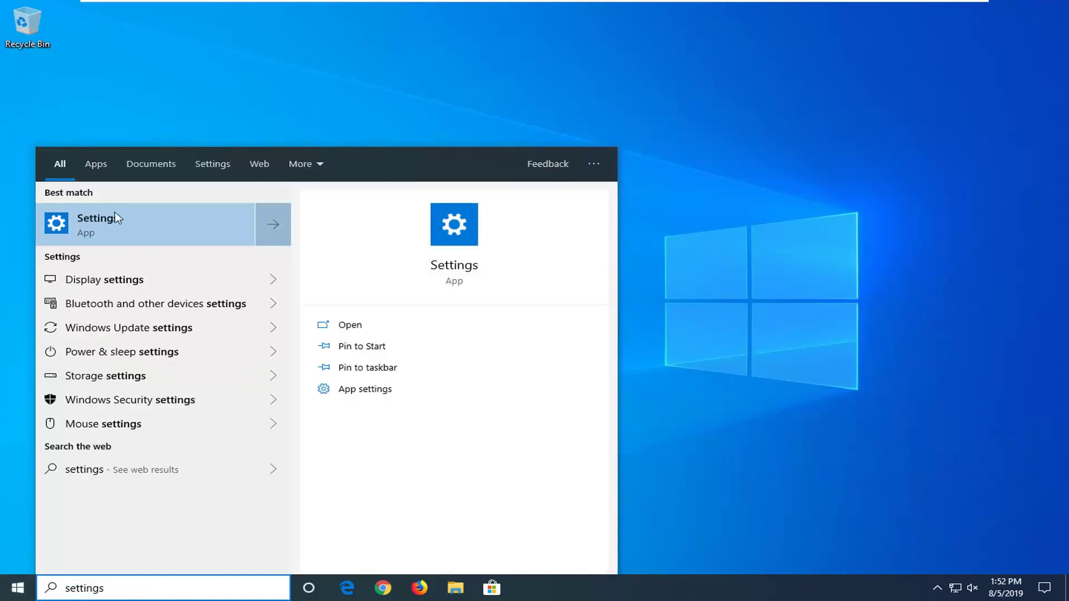
left_click(137, 232)
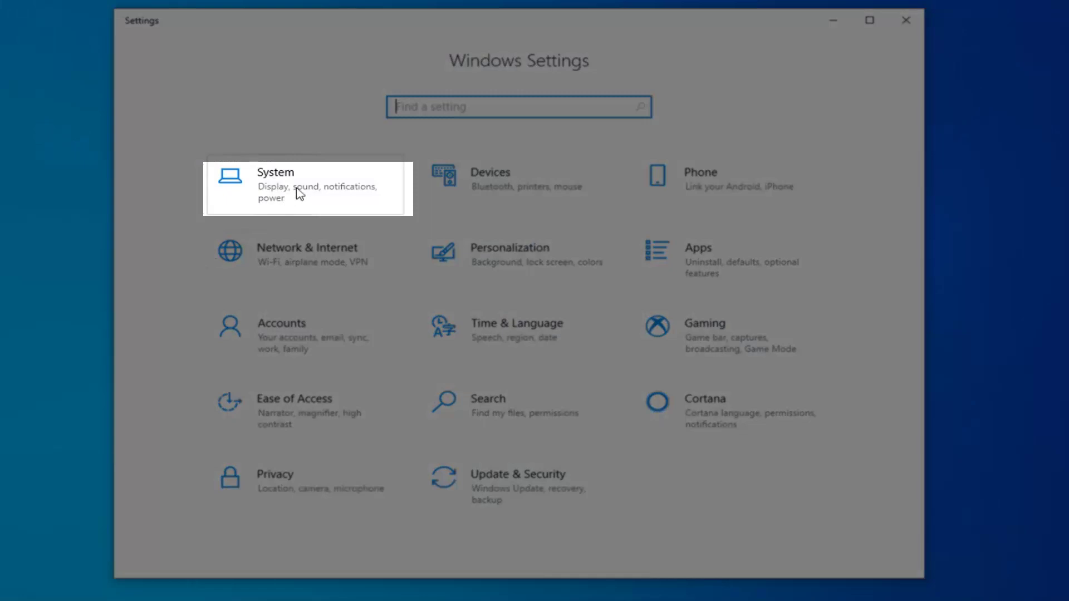
- Uncheck 'Get tips, tricks, and suggestions as you use Windows' under System > Notifications & actions
left_click(345, 198)
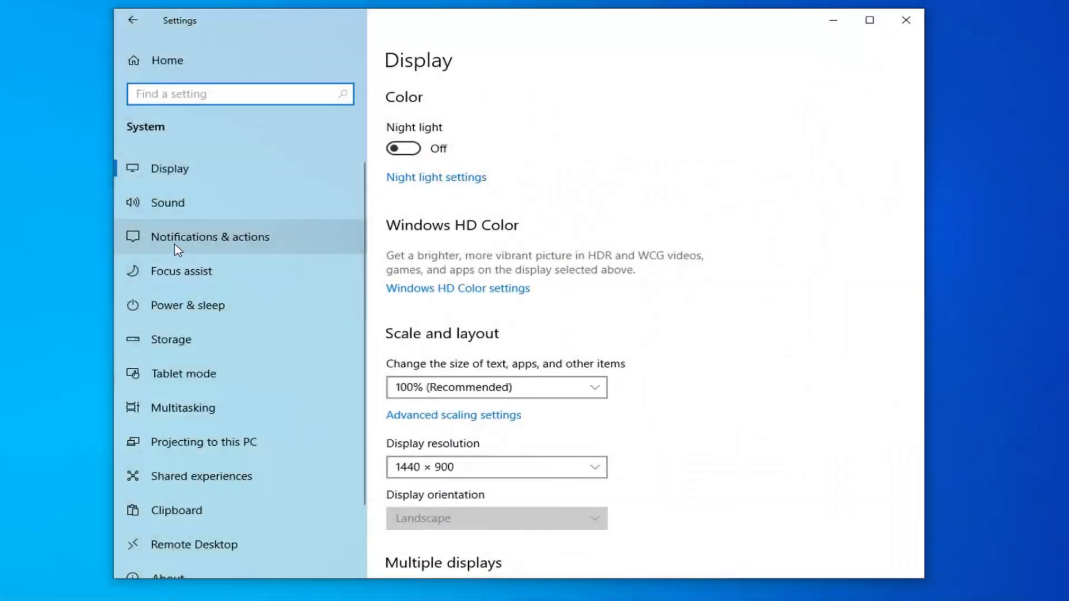
left_click(179, 248)
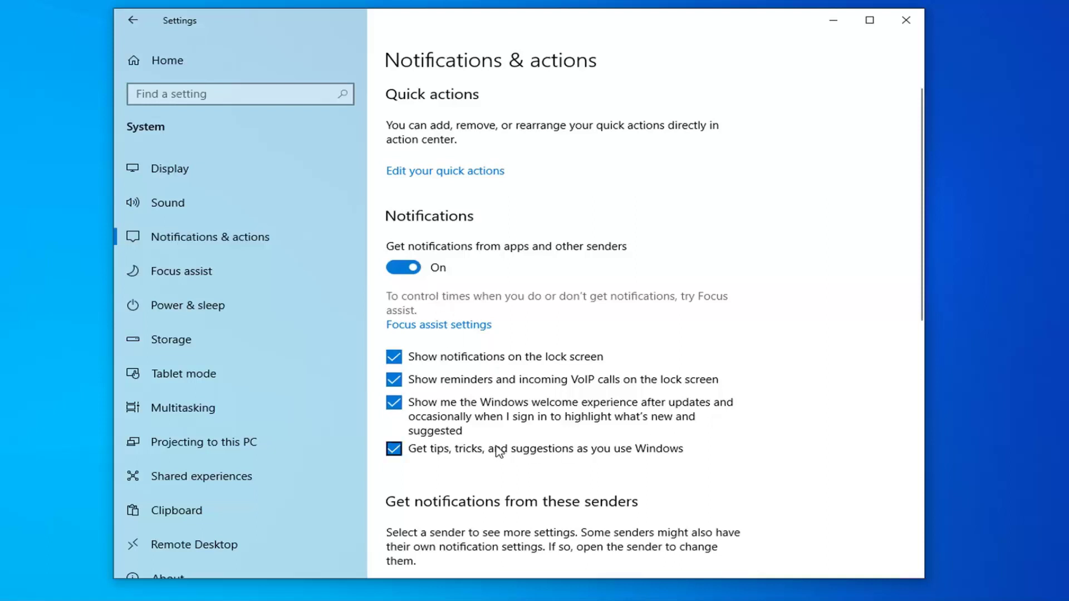
left_click(395, 457)
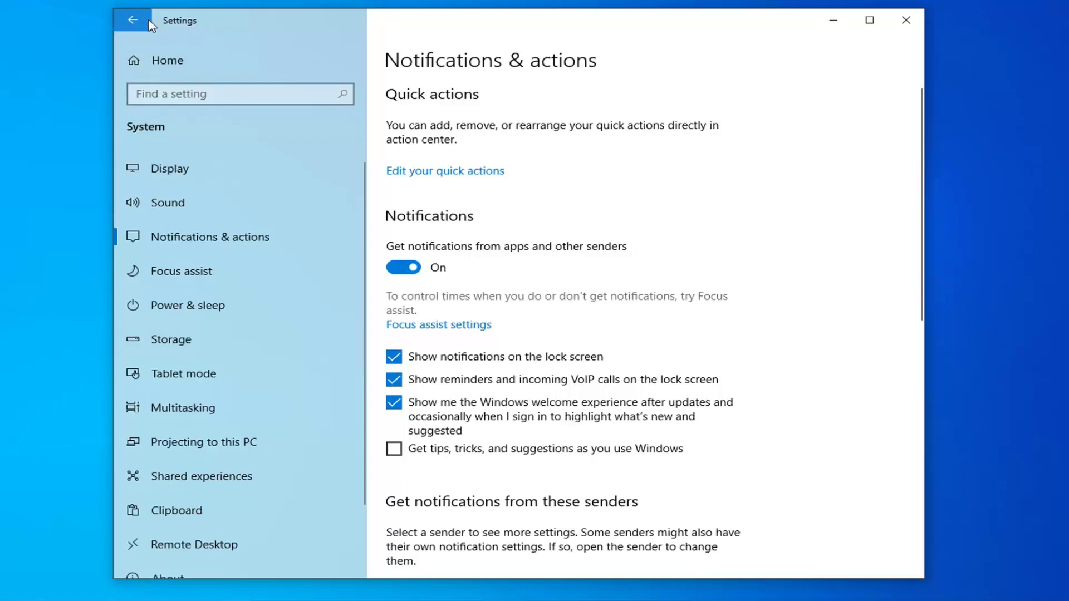
- Switch 'Show suggestions occasionally in Start' to Off under Personalization > Start
left_click(134, 21)
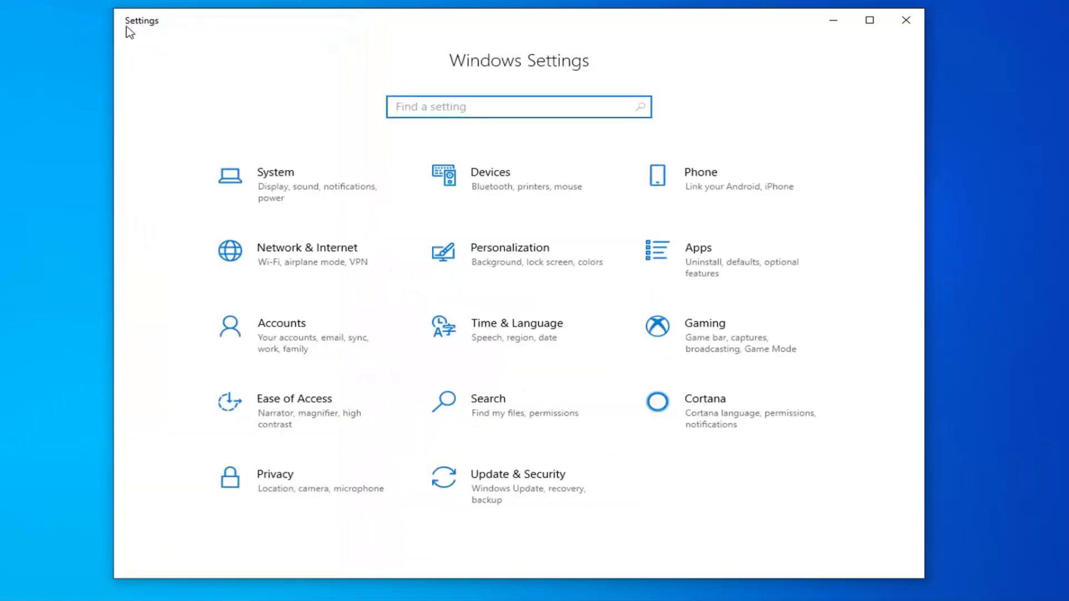
left_click(494, 269)
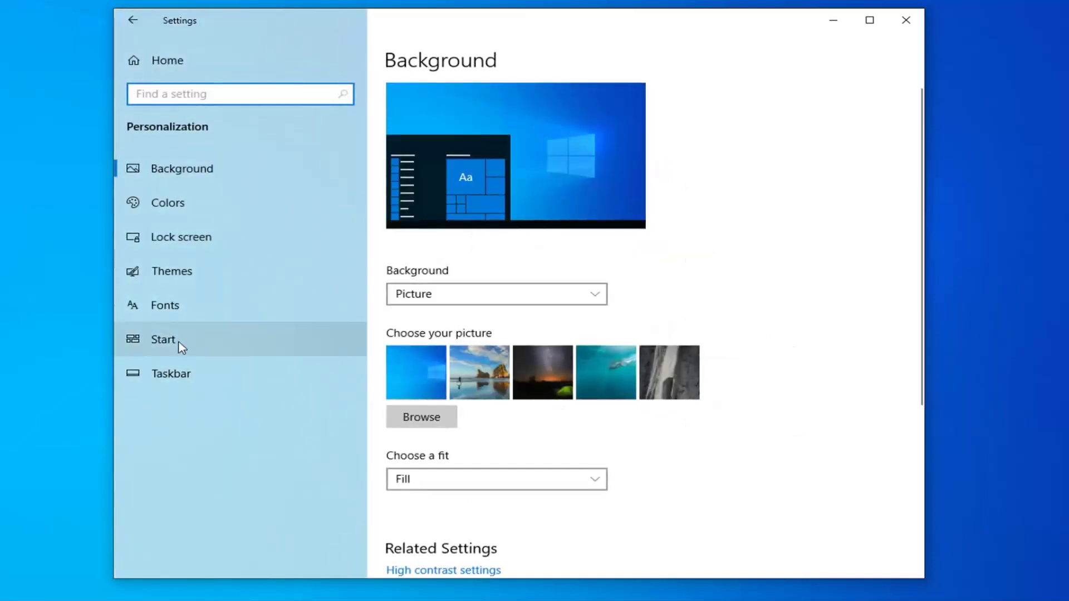
left_click(164, 345)
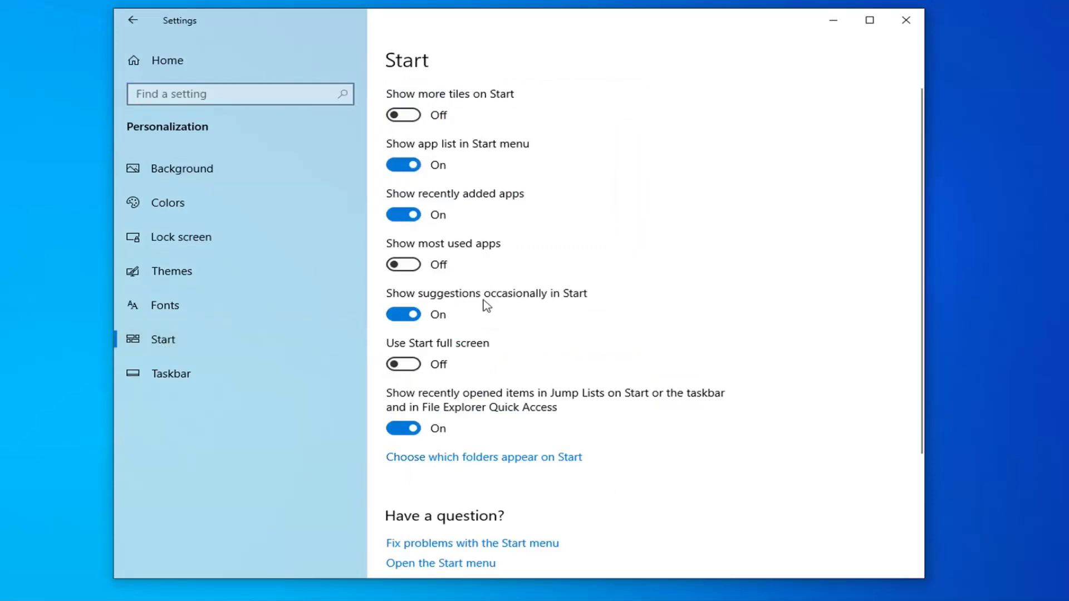
left_click(406, 322)
- Turn off 3D Viewer and Feedback Hub in Privacy > Background apps, leaving other apps allowed
left_click(134, 22)
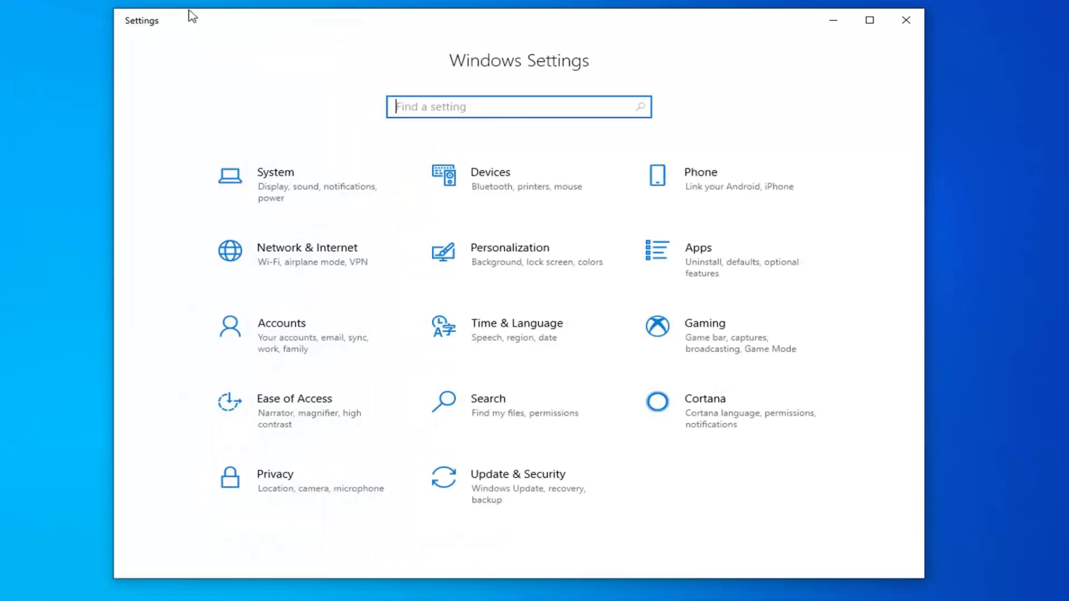
left_click(278, 489)
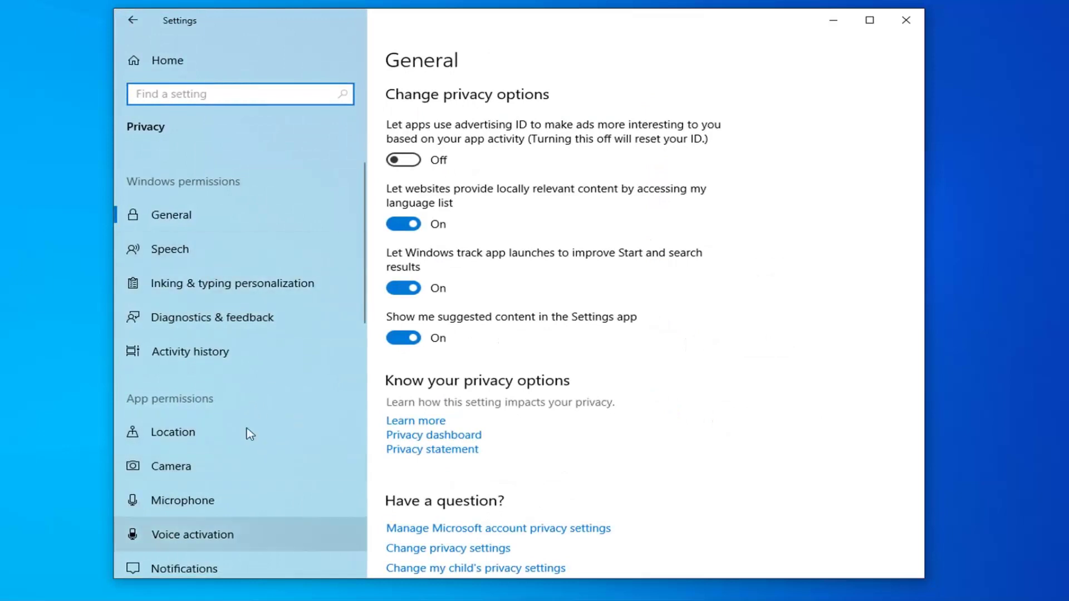
scroll(234, 346, "down", 3)
scroll(233, 352, "down", 10)
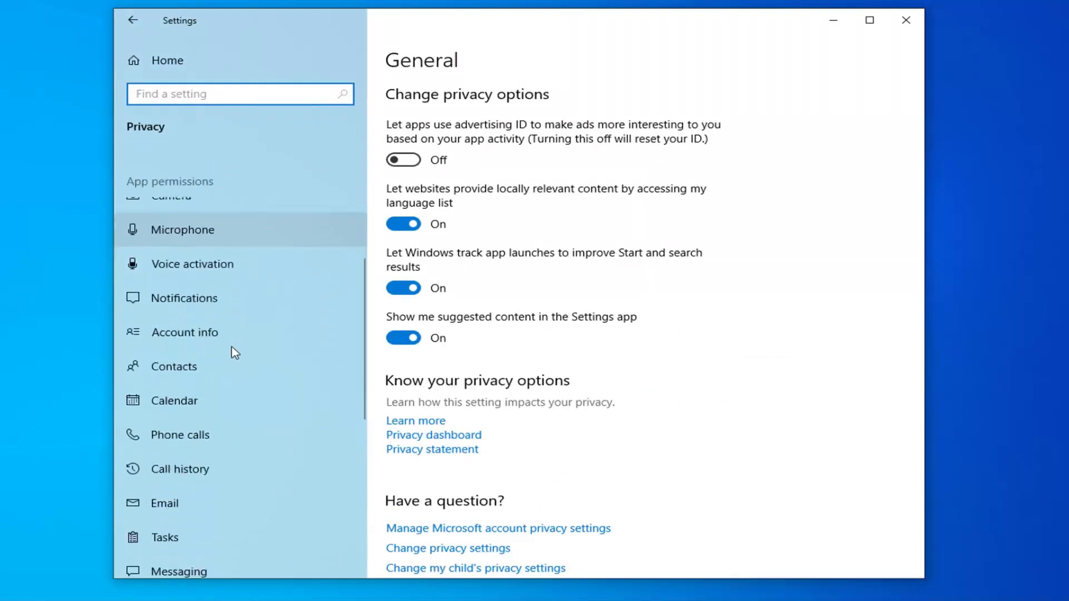
left_click(190, 383)
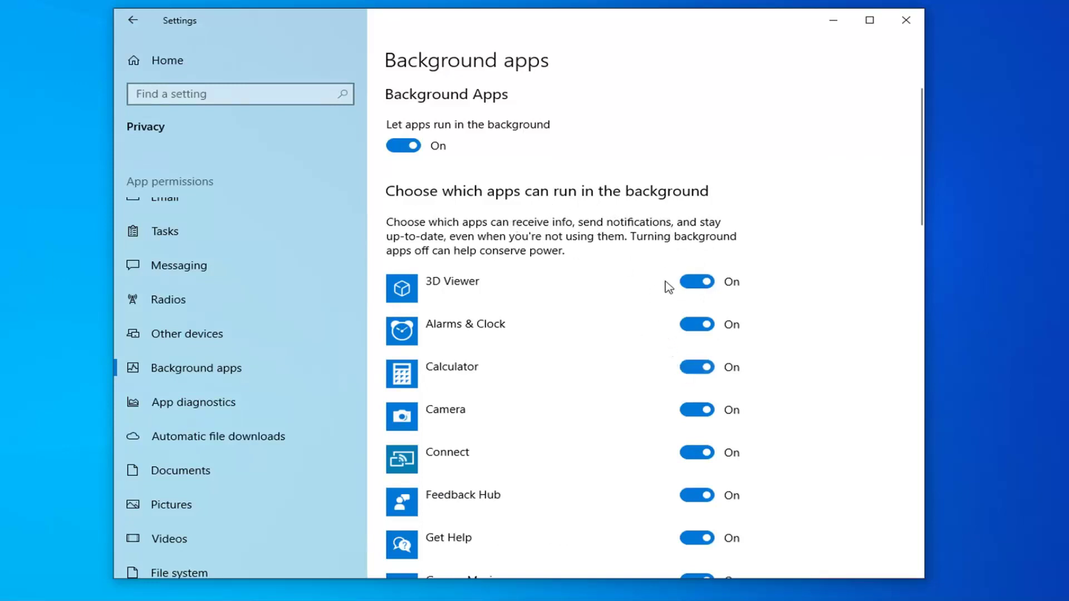
left_click(705, 282)
left_click(696, 497)
scroll(564, 396, "down", 2)
scroll(554, 396, "down", 2)
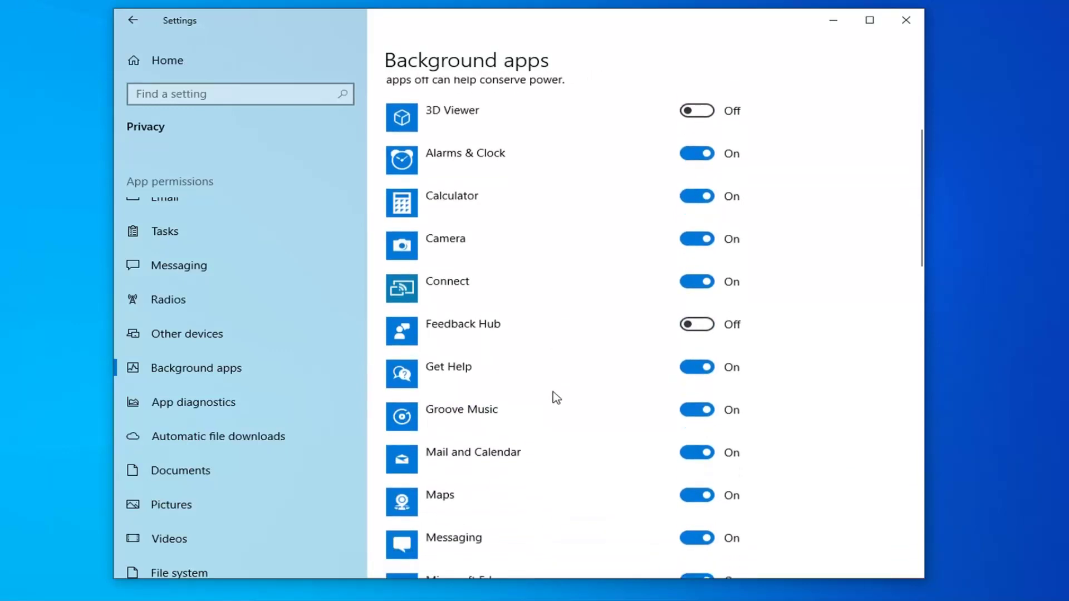
scroll(554, 396, "up", 2)
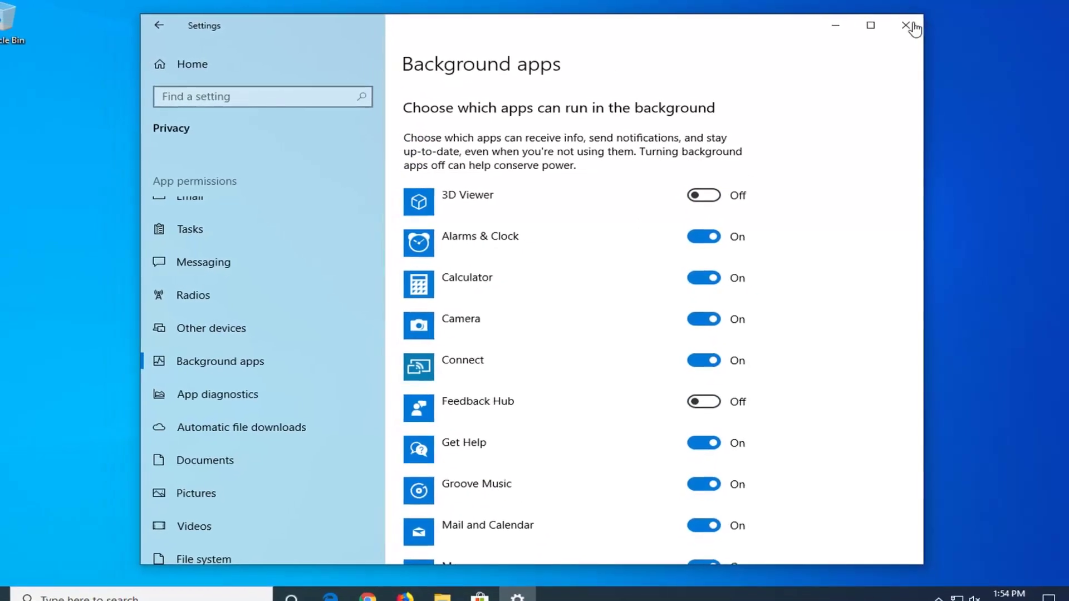
- Close Settings and run 'control.exe srchadmin.dll' from the Run dialog to open Indexing Options
left_click(906, 28)
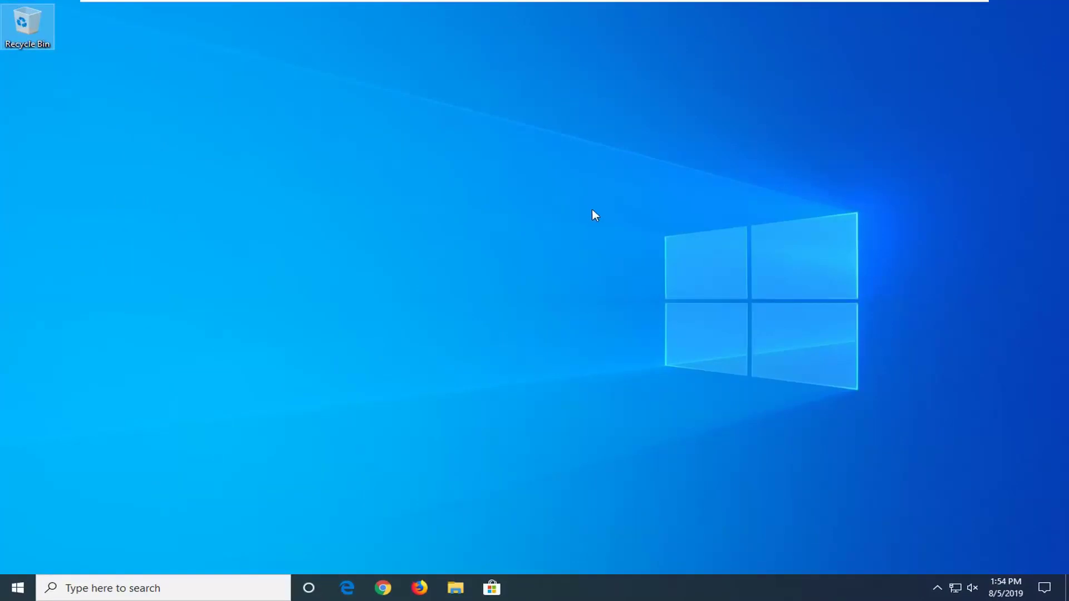
left_click(7, 591)
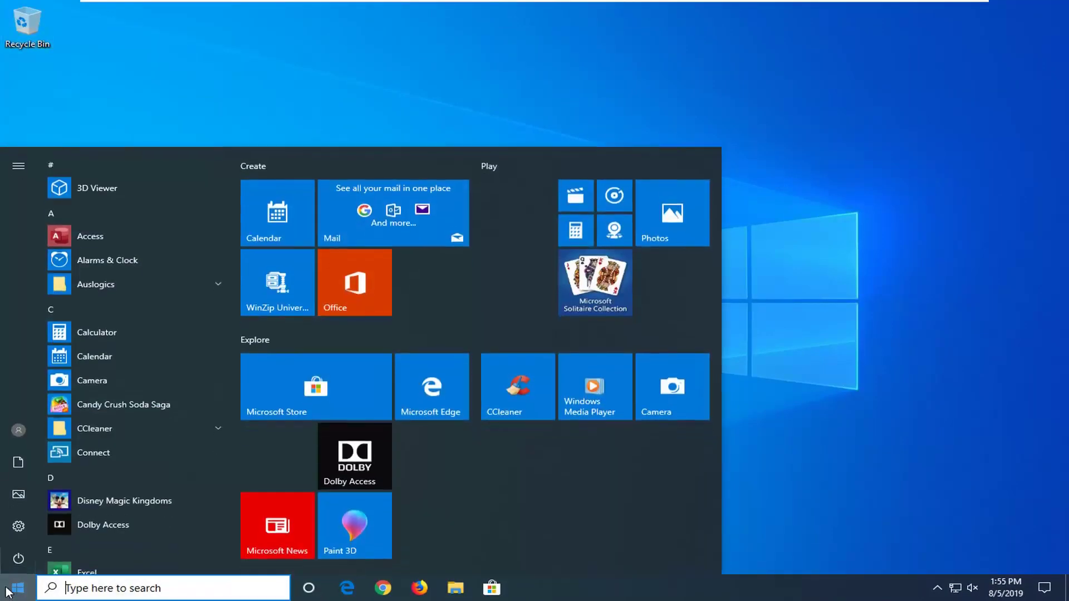
type("run")
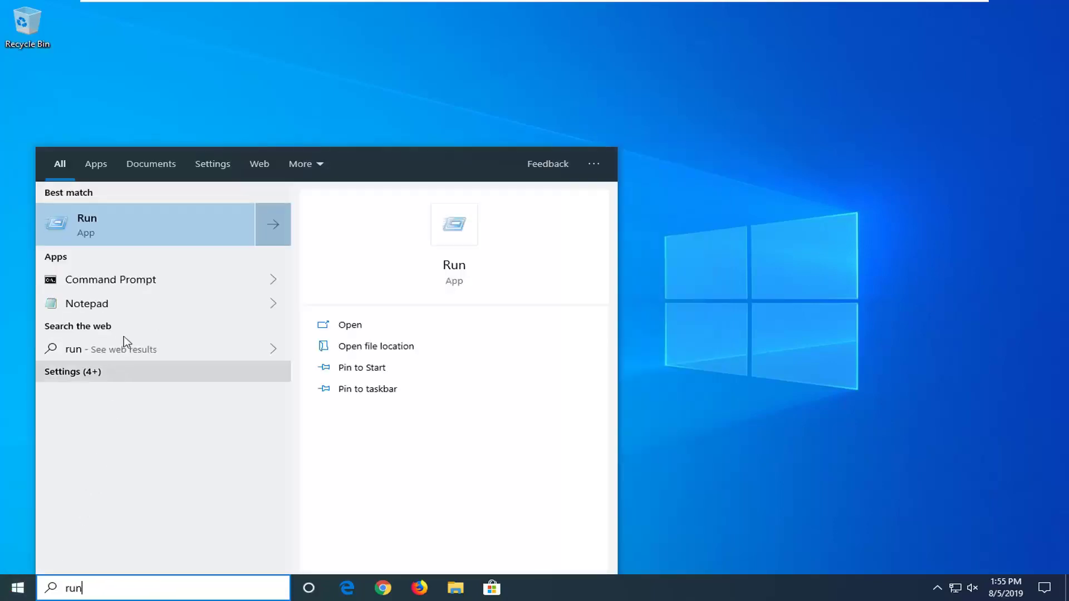
left_click(123, 224)
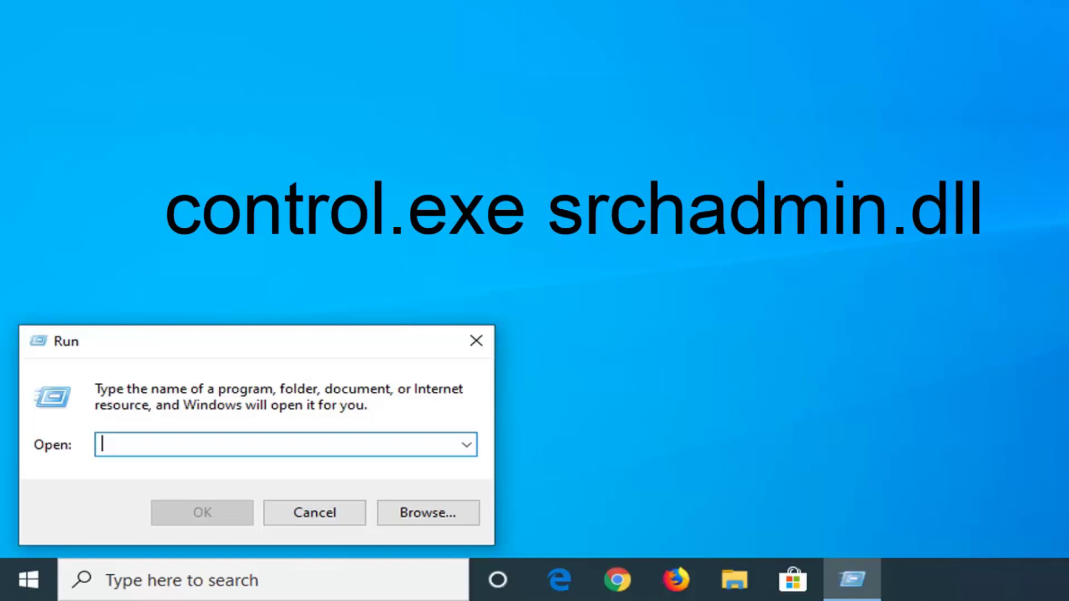
type("control.exe srchadmin.dll")
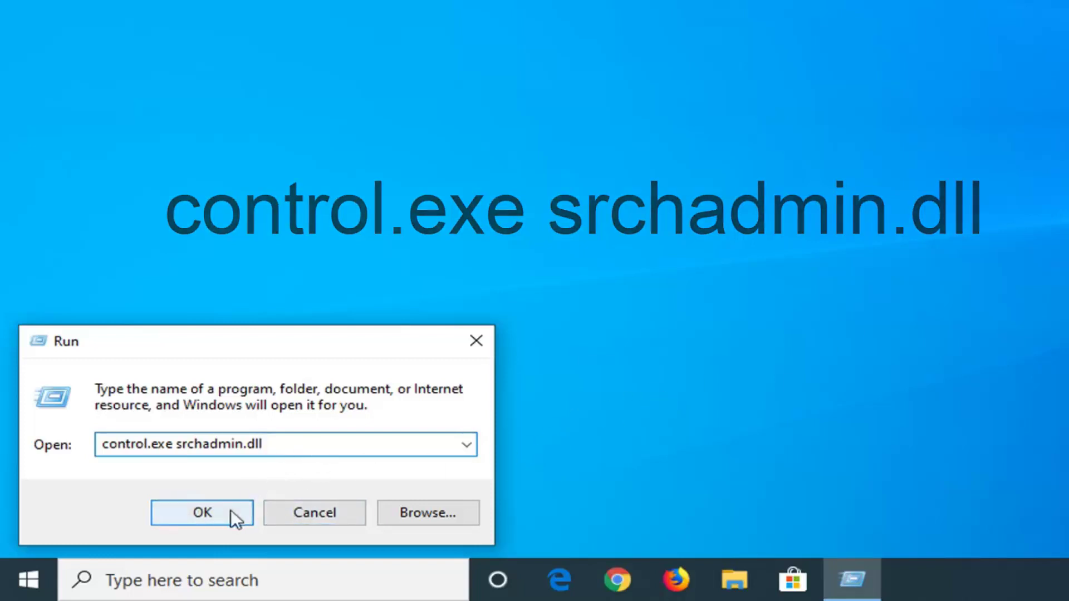
left_click(211, 515)
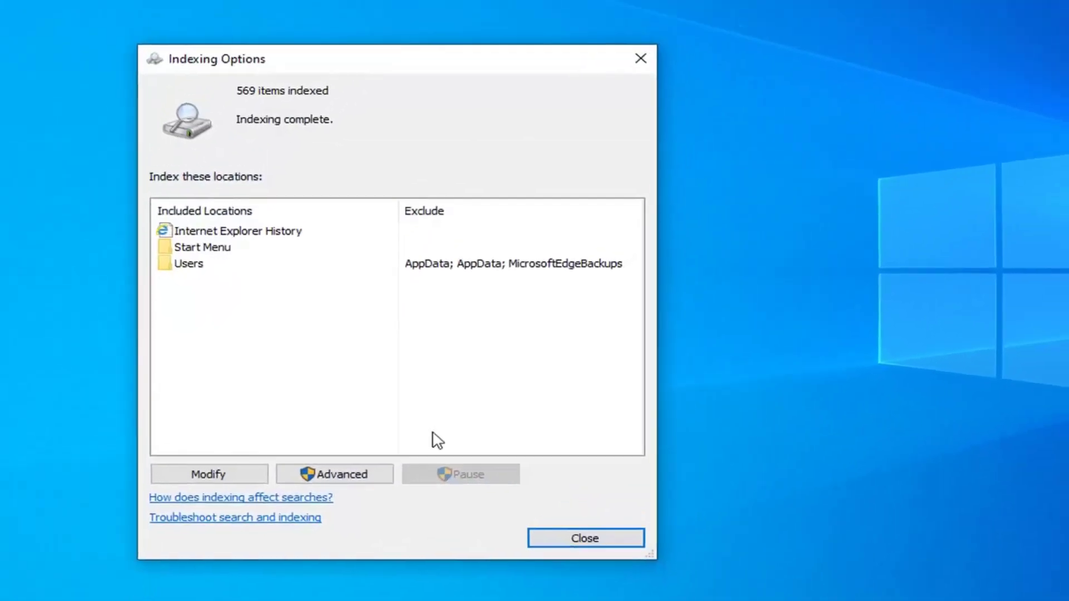
- Uncheck the offline-files (csc) location and Internet Explorer History in Indexed Locations and confirm
left_click(226, 476)
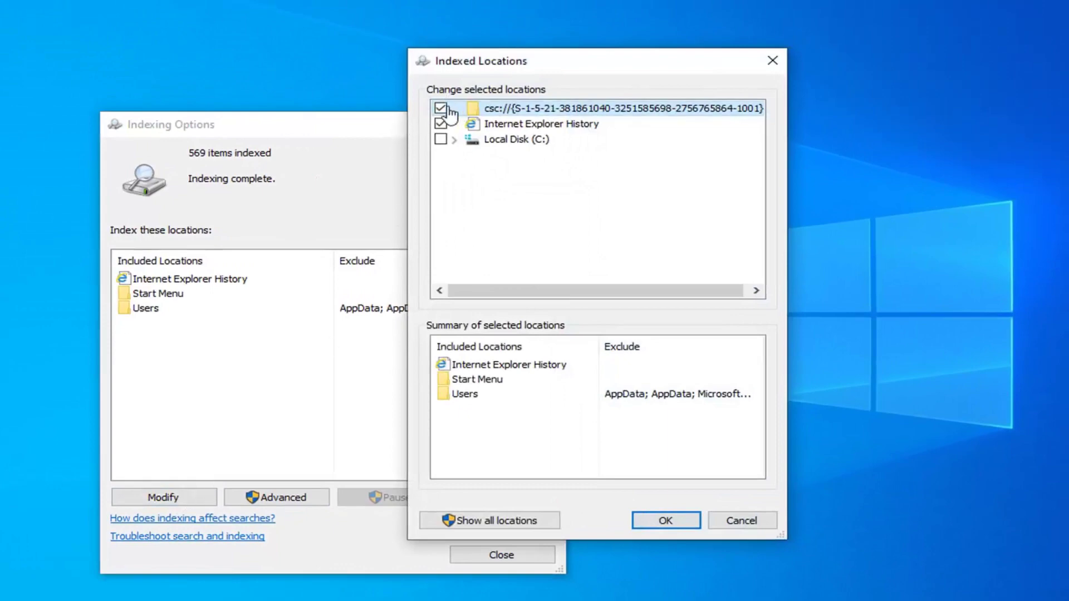
left_click(442, 109)
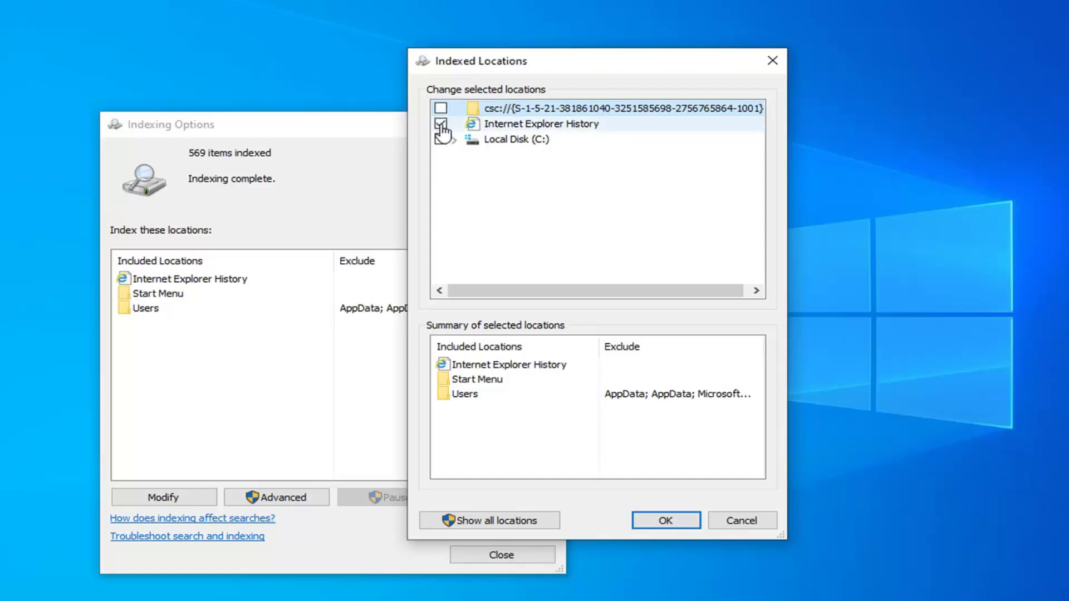
left_click(442, 123)
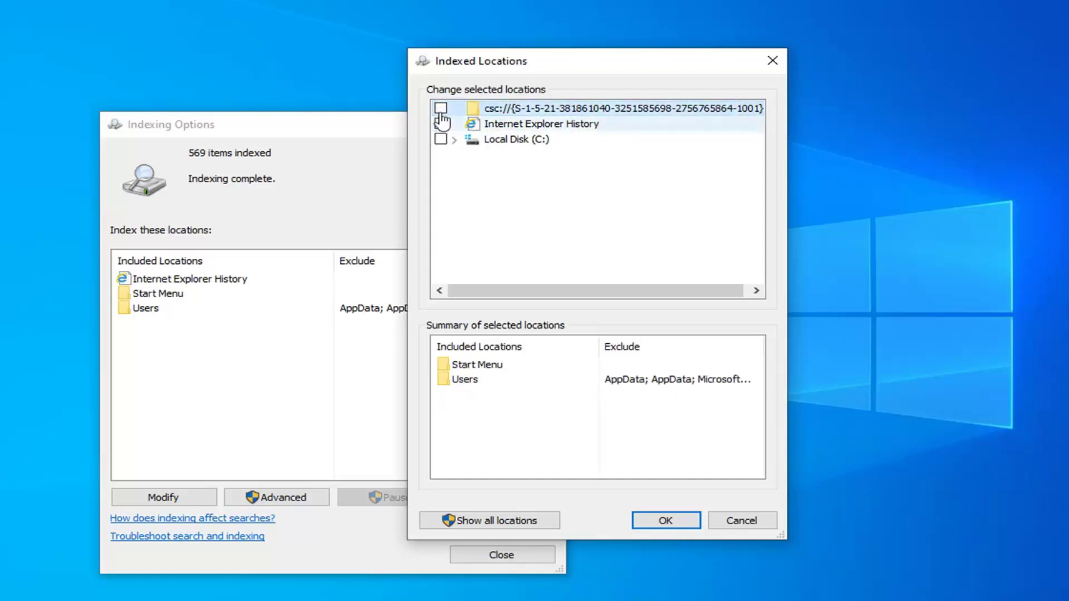
left_click(666, 520)
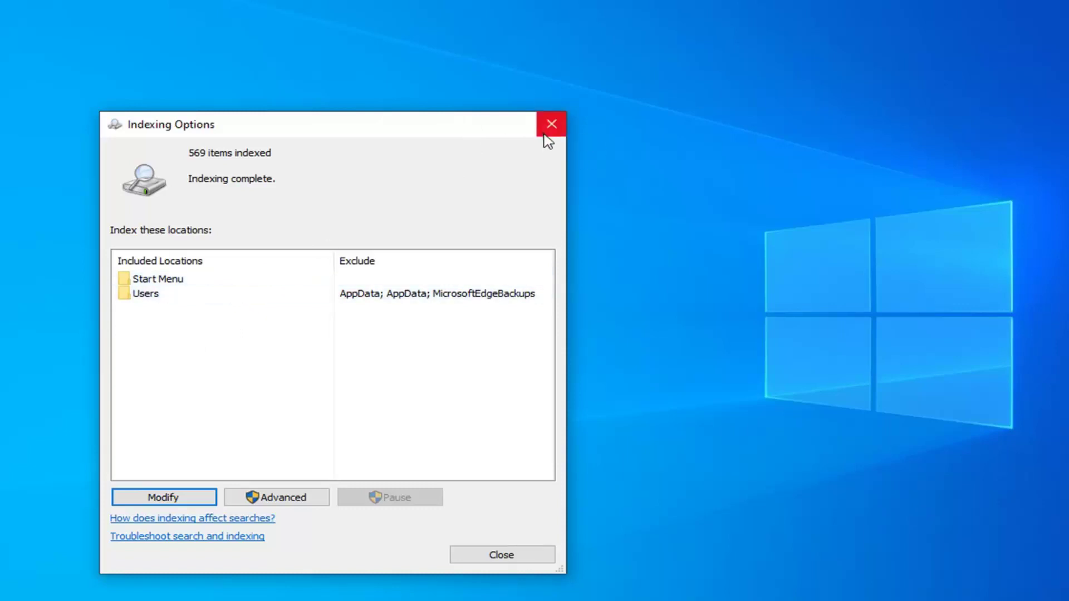
- Close the Indexing Options window, returning to the empty desktop
left_click(498, 557)
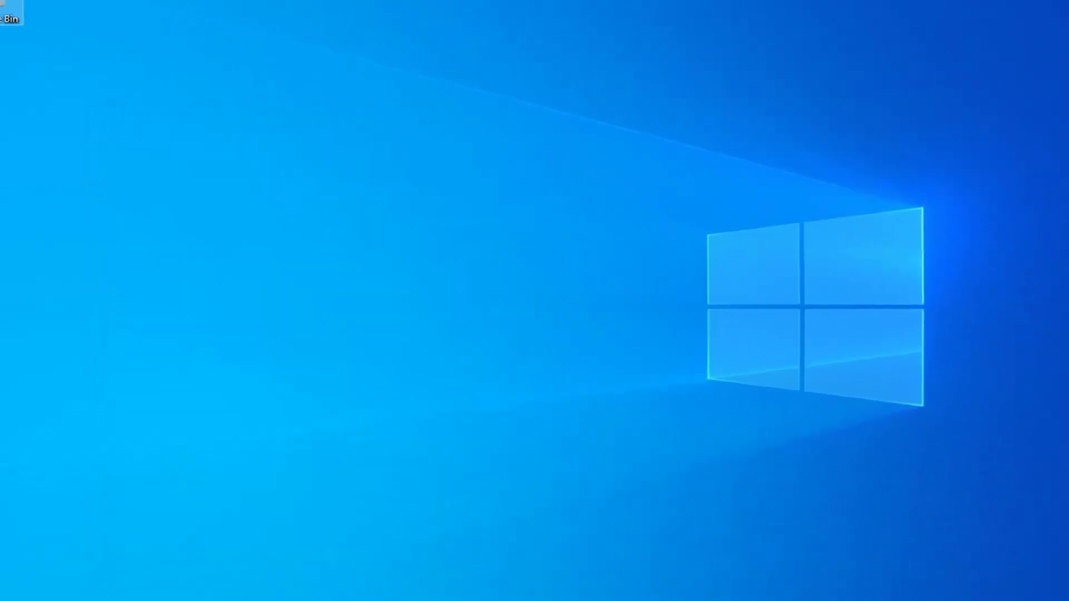